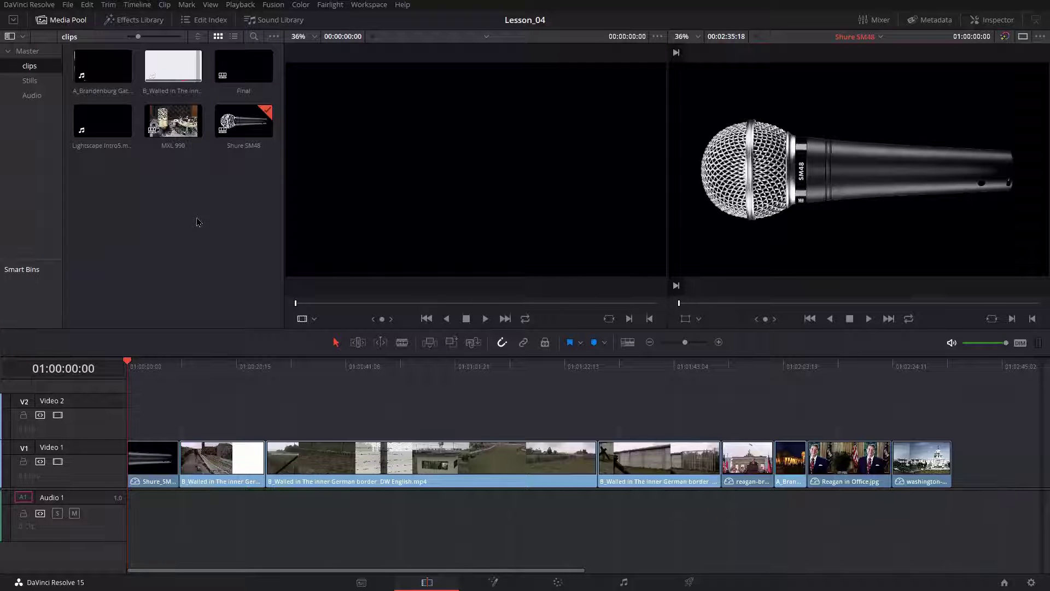
Review the timeline format and video monitoring options in the project's Master Settings, and close them without changing anything.
{"action": "left_click", "coordinate": [1031, 583]}
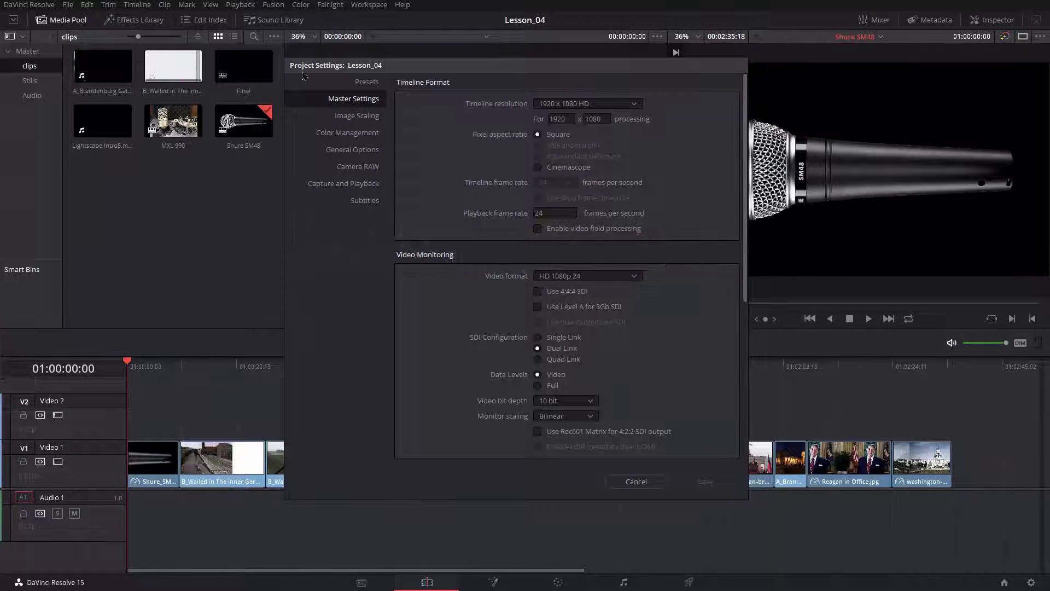
{"action": "left_click", "coordinate": [706, 483]}
{"action": "left_click", "coordinate": [68, 4]}
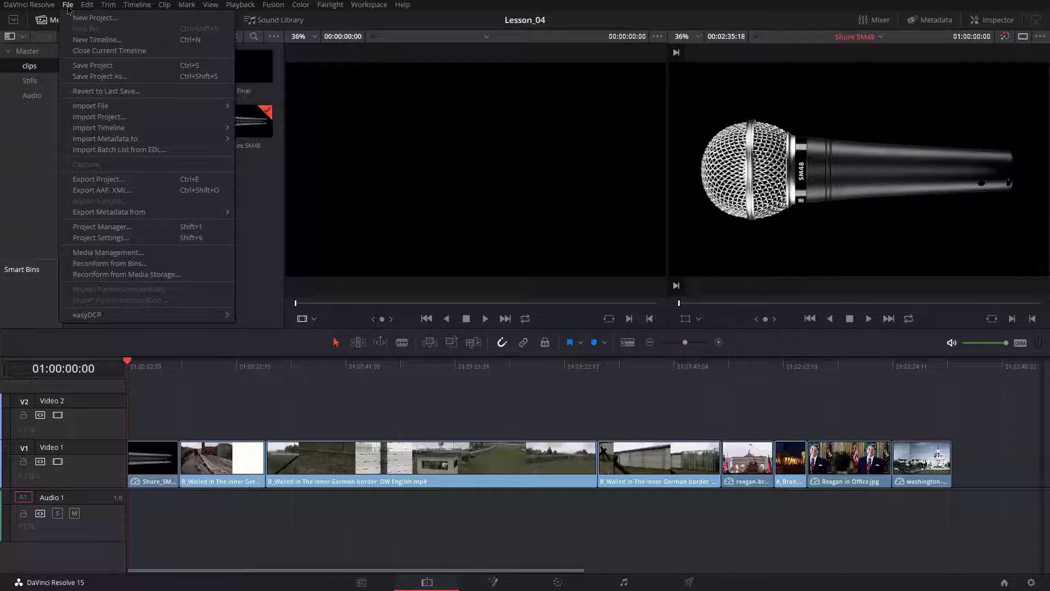
{"action": "left_click", "coordinate": [98, 239]}
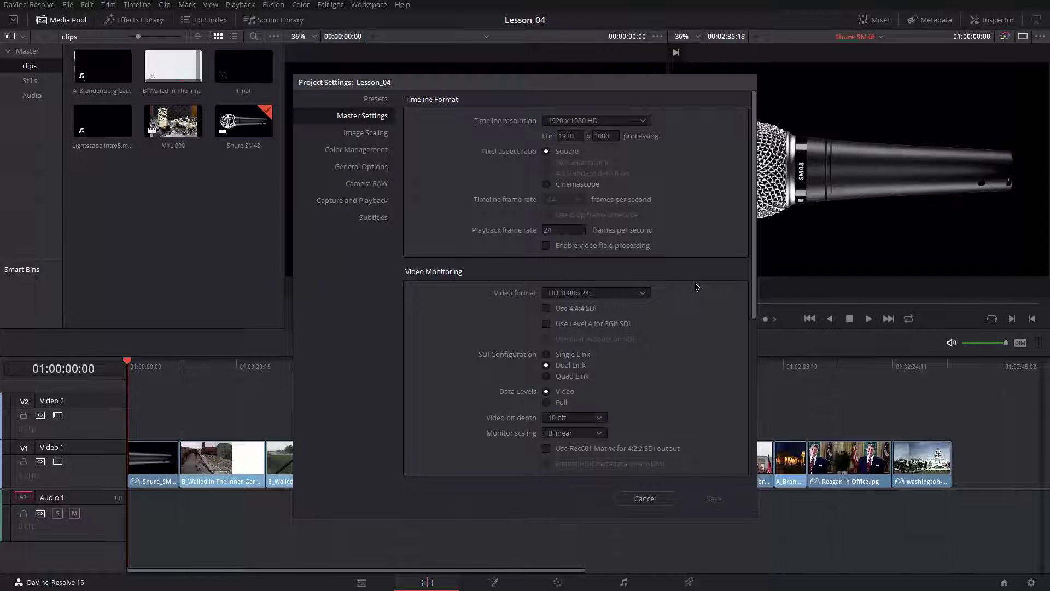
{"action": "left_click", "coordinate": [645, 495]}
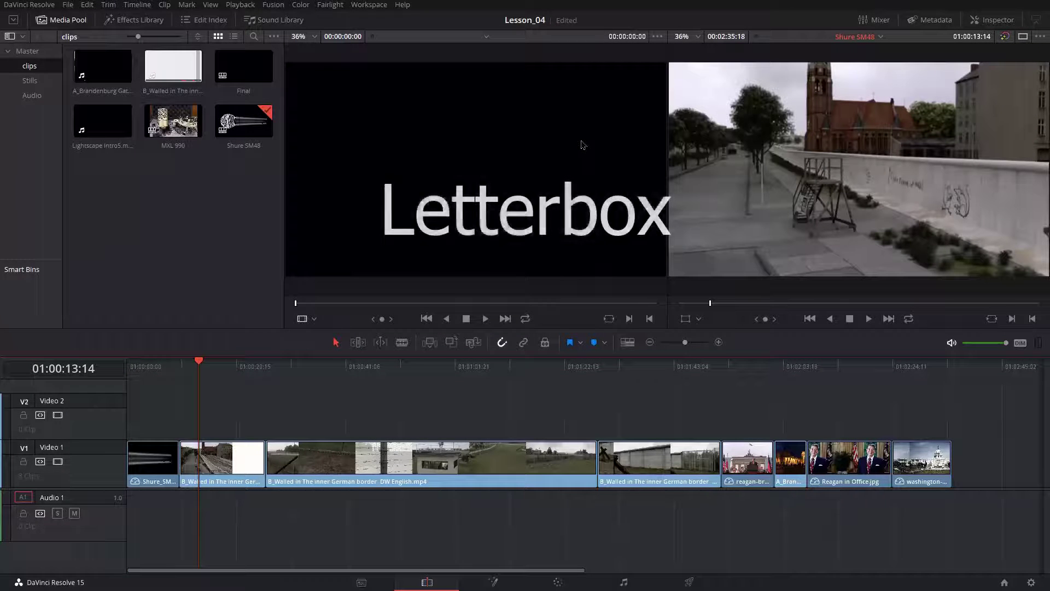
Apply 2.39 output blanking to the Shure SM48 timeline for a letterbox look.
{"action": "left_click", "coordinate": [137, 4]}
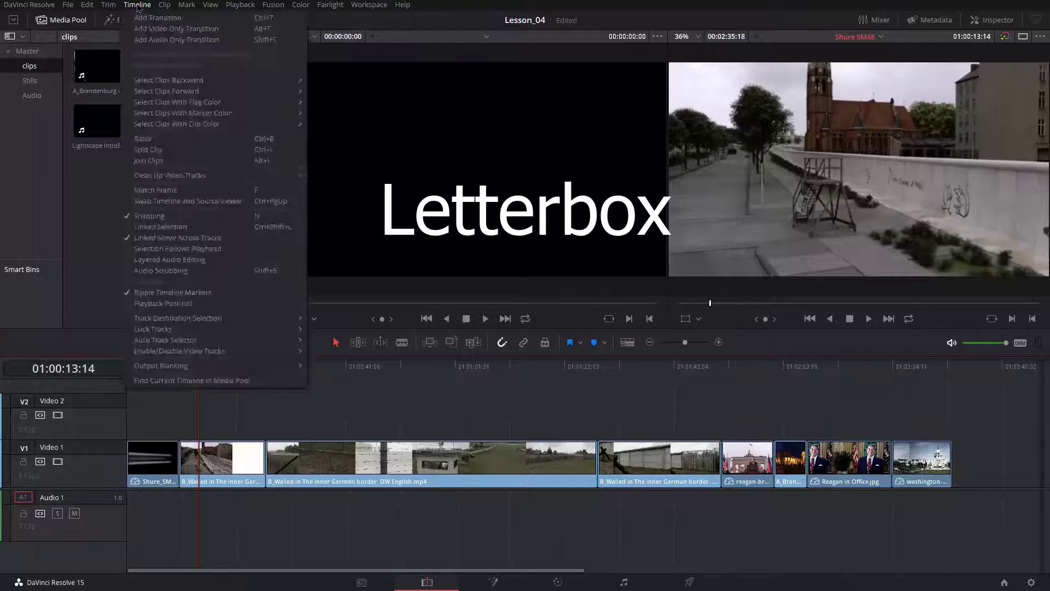
{"action": "mouse_move", "coordinate": [163, 366]}
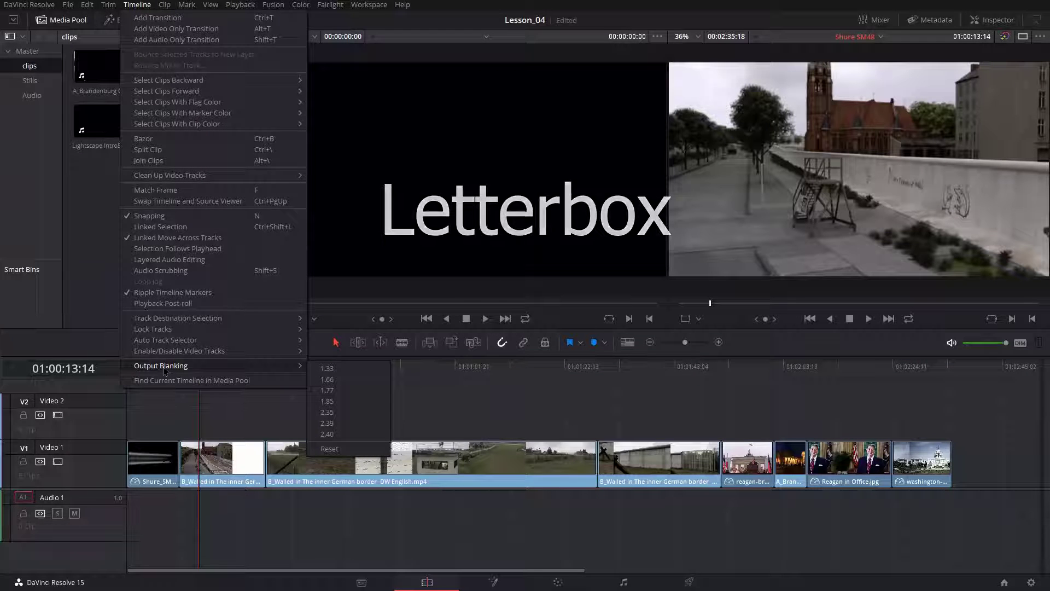
{"action": "left_click", "coordinate": [328, 423]}
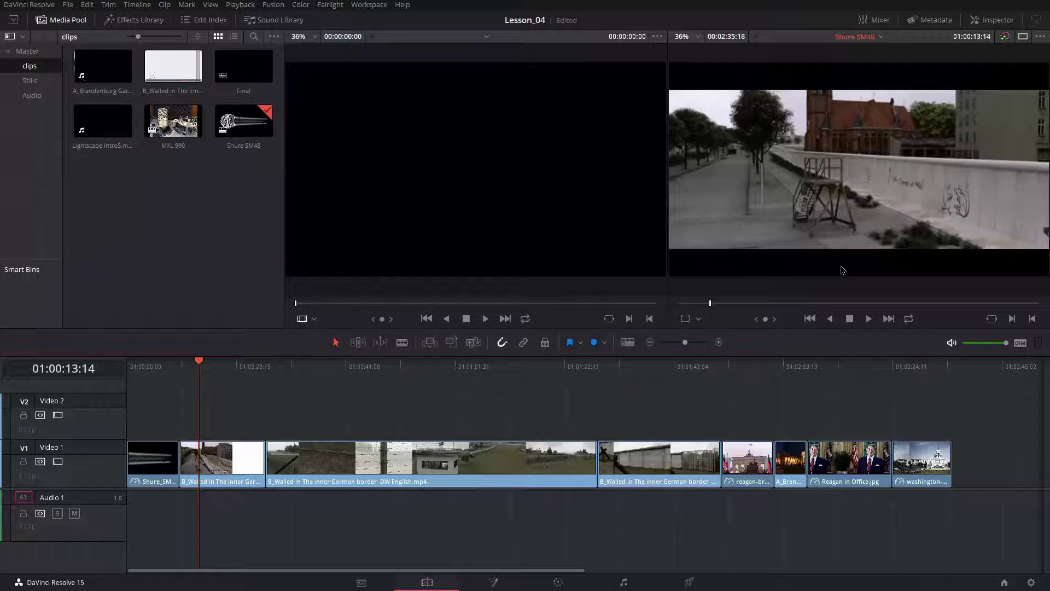
Reset the output blanking on the Shure SM48 timeline.
{"action": "left_click", "coordinate": [137, 4]}
{"action": "mouse_move", "coordinate": [144, 366]}
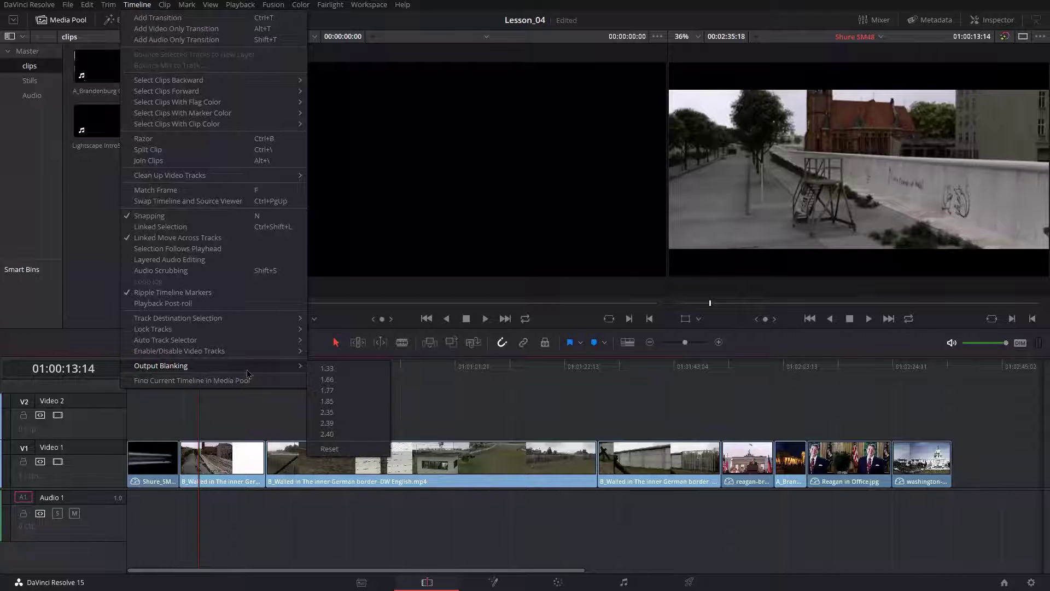
{"action": "left_click", "coordinate": [329, 449]}
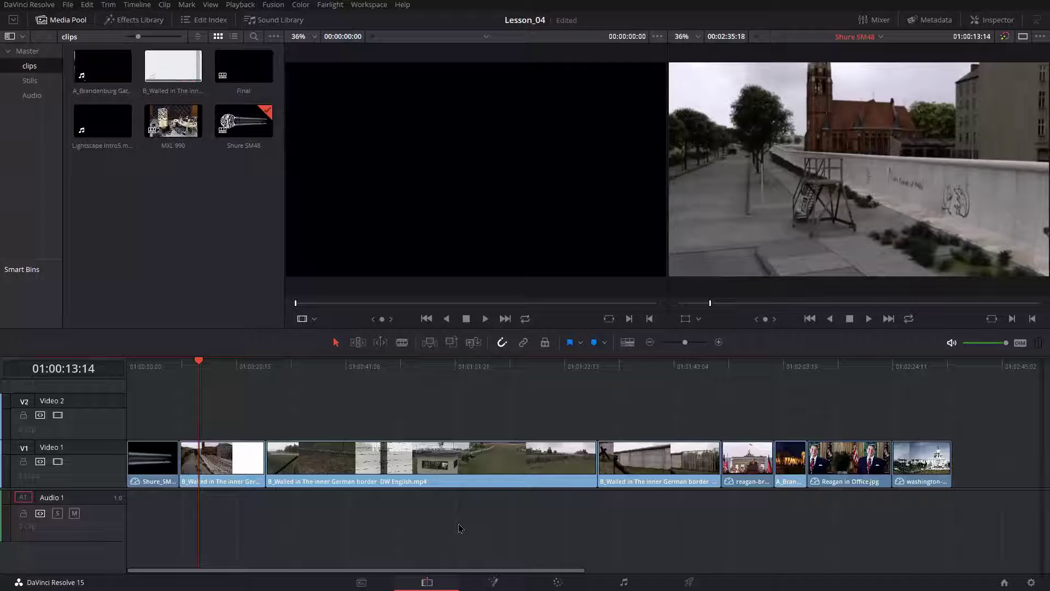
View the MXL 990 timeline in the timeline viewer, and return to the Shure SM48 timeline.
{"action": "left_click", "coordinate": [856, 37]}
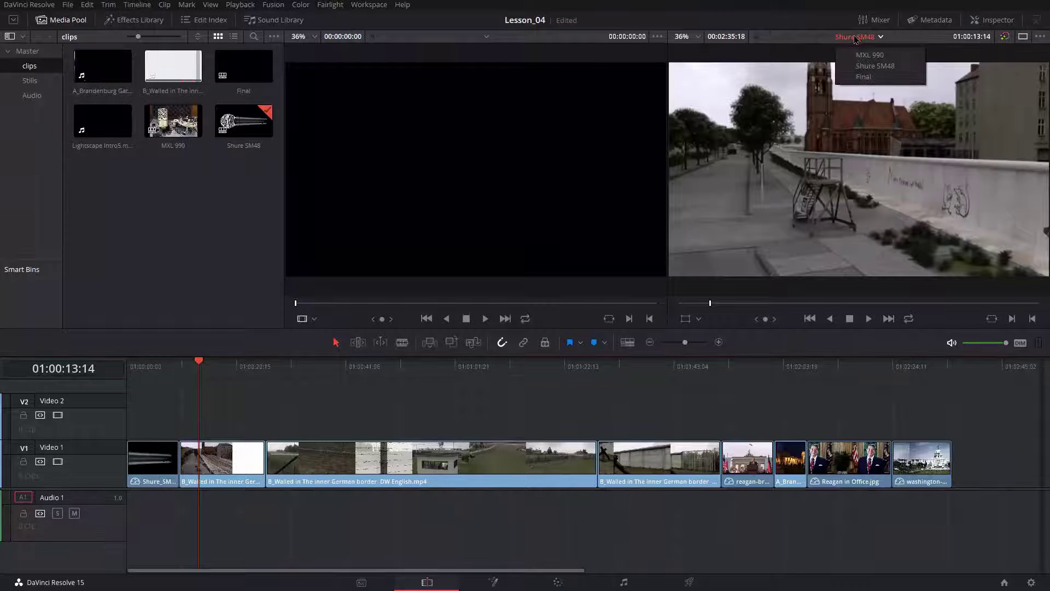
{"action": "left_click", "coordinate": [869, 55]}
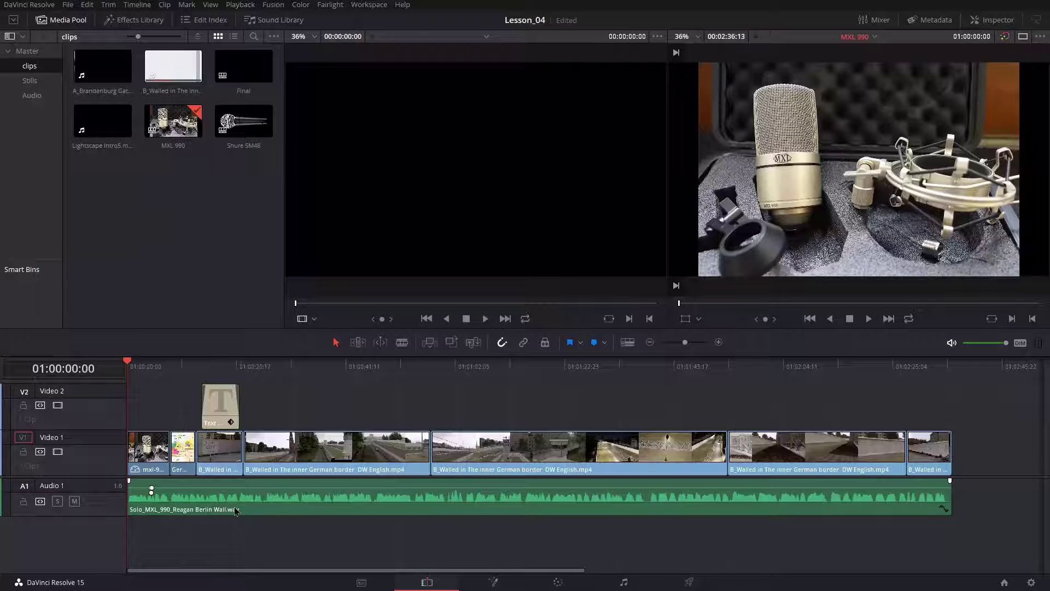
{"action": "left_click", "coordinate": [875, 37]}
{"action": "left_click", "coordinate": [871, 73]}
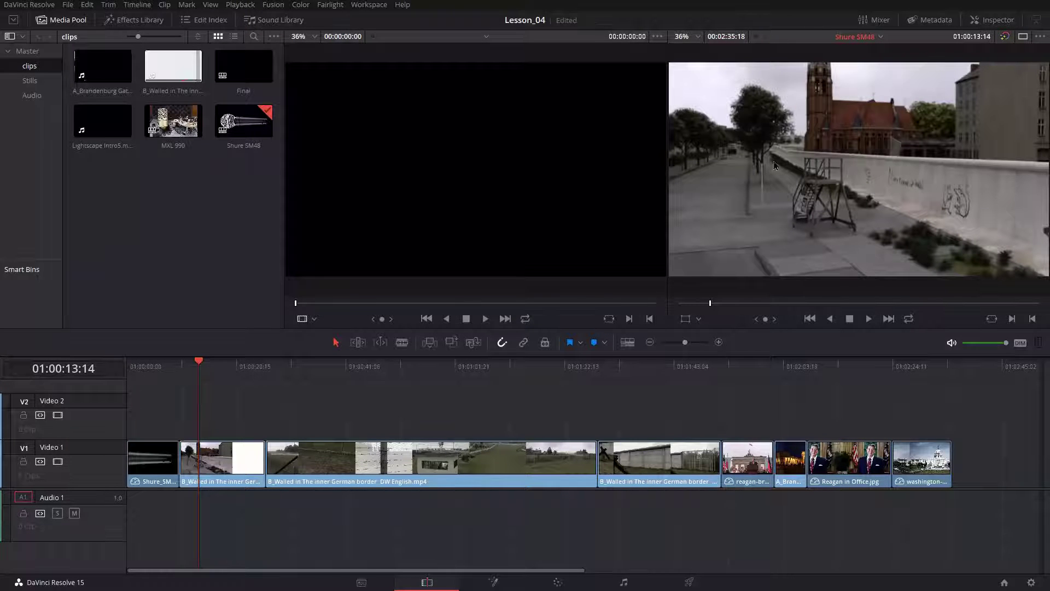
Open the Final timeline and delete the nested MXL 990 clip that follows the intro.
{"action": "left_click", "coordinate": [882, 38]}
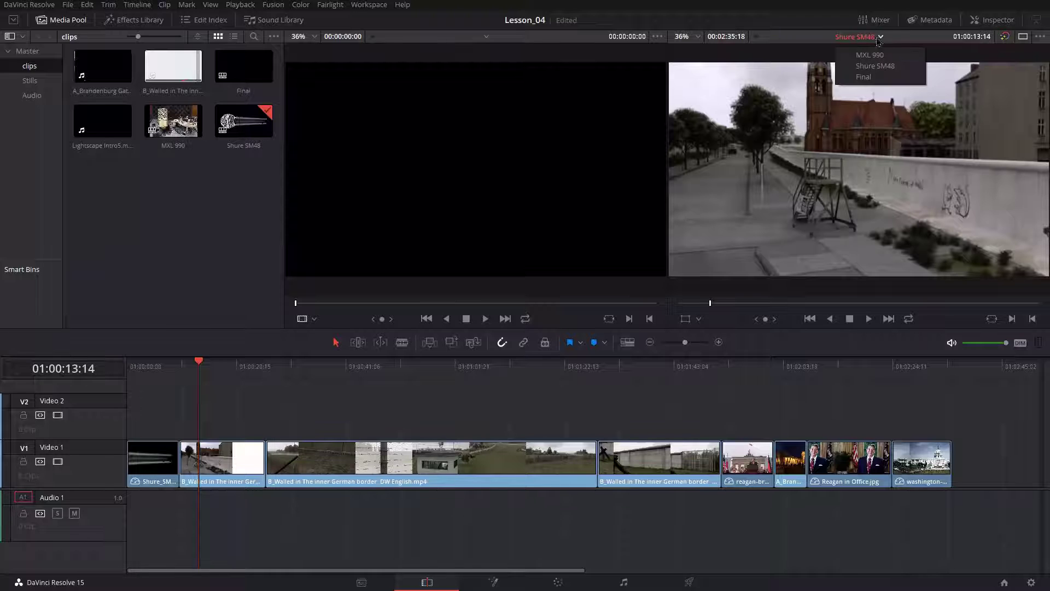
{"action": "left_click", "coordinate": [864, 77]}
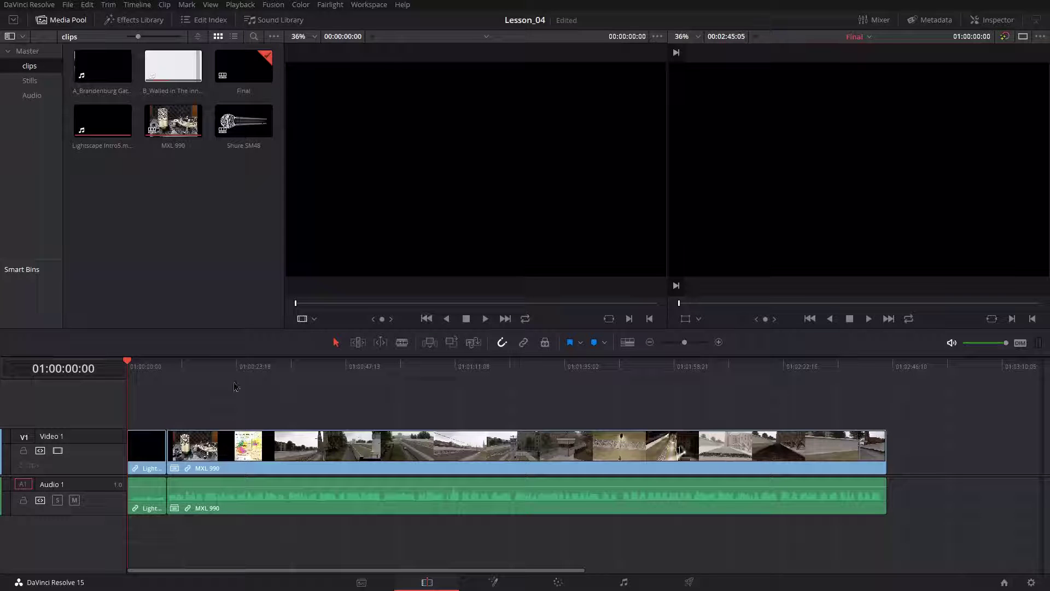
{"action": "left_click", "coordinate": [170, 158]}
{"action": "left_click", "coordinate": [224, 464]}
{"action": "key", "text": "Delete"}
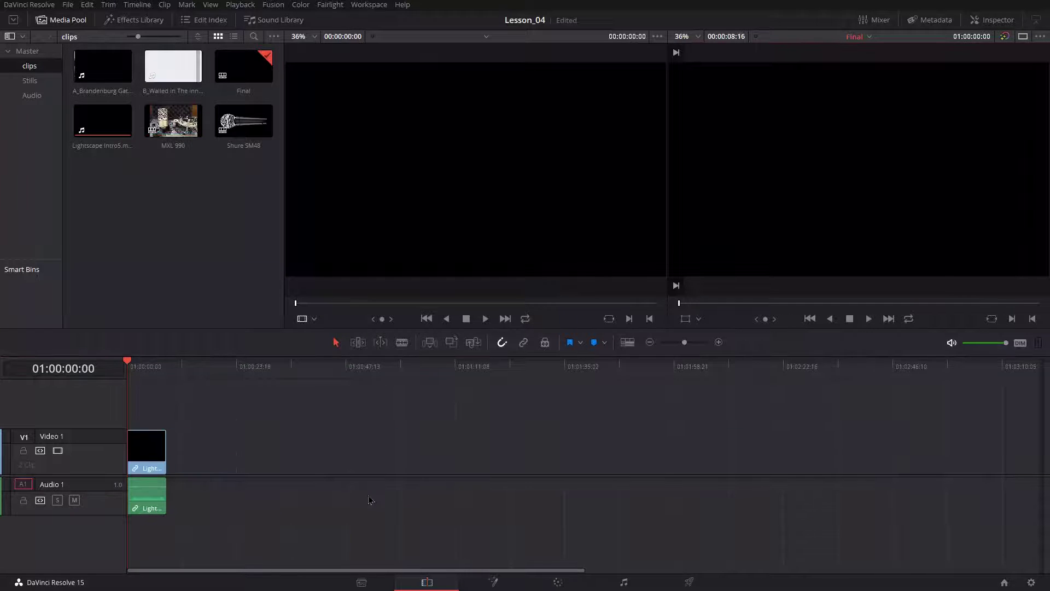
Place the MXL 990 timeline from the media pool directly after the intro clip in the Final timeline.
{"action": "left_click", "coordinate": [167, 129]}
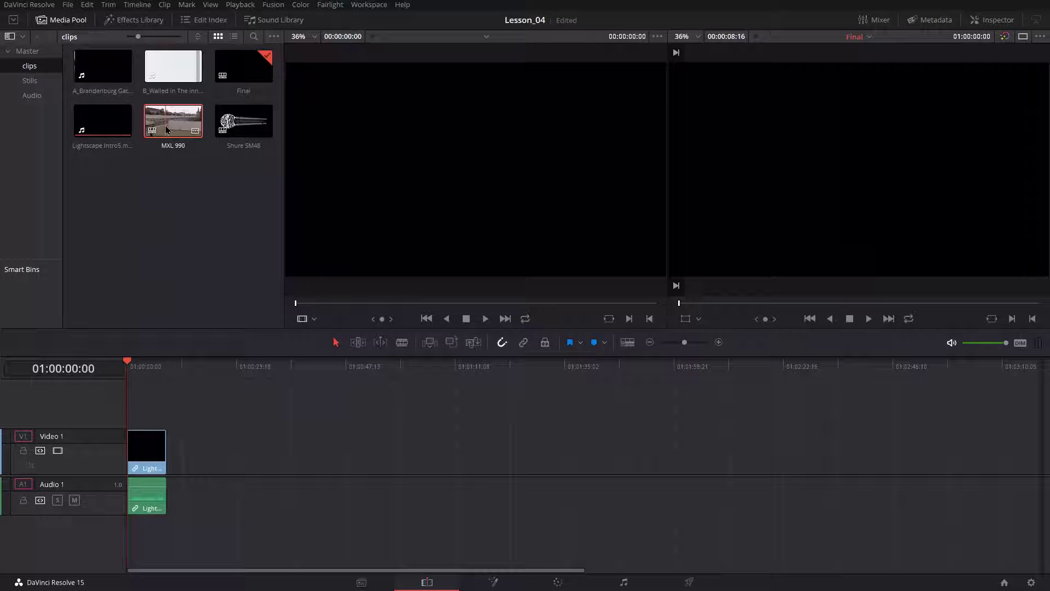
{"action": "left_click_drag", "start_coordinate": [168, 130], "coordinate": [166, 471]}
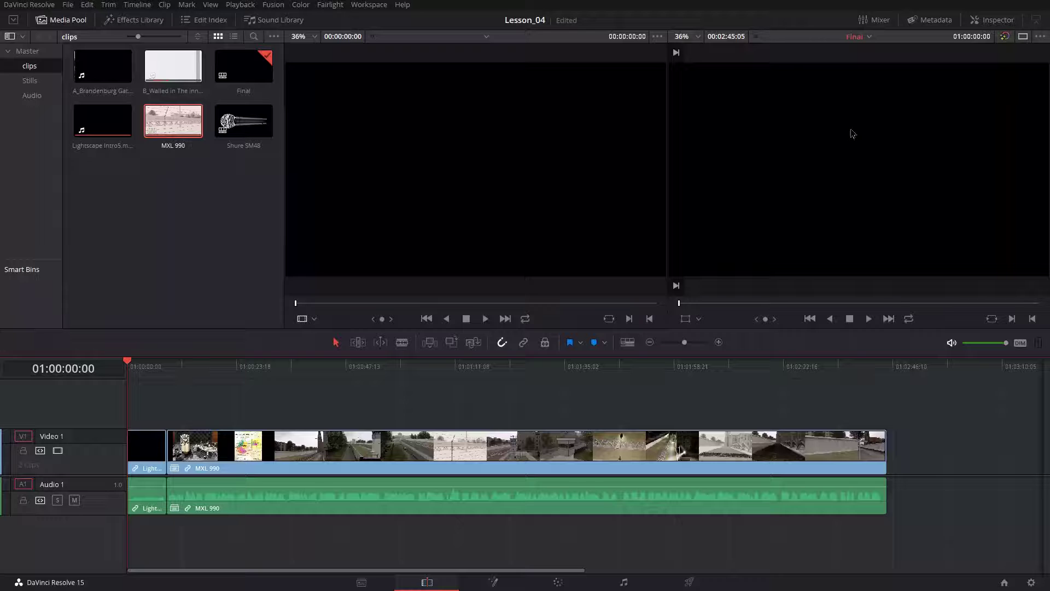
Switch the timeline viewer to the MXL 990 timeline.
{"action": "left_click", "coordinate": [853, 43]}
{"action": "left_click", "coordinate": [870, 61]}
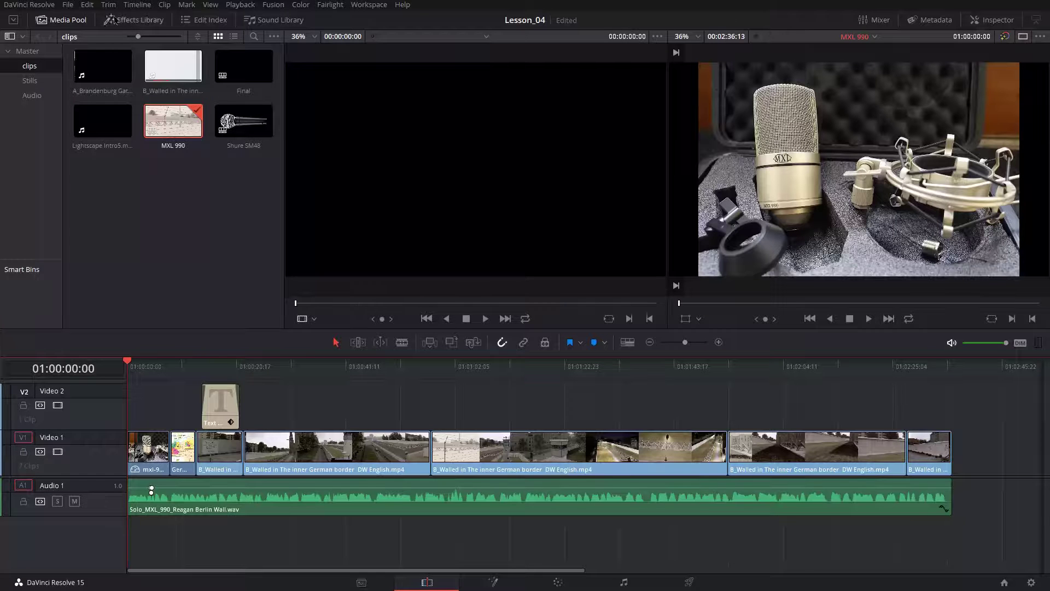
{"action": "left_click", "coordinate": [87, 4]}
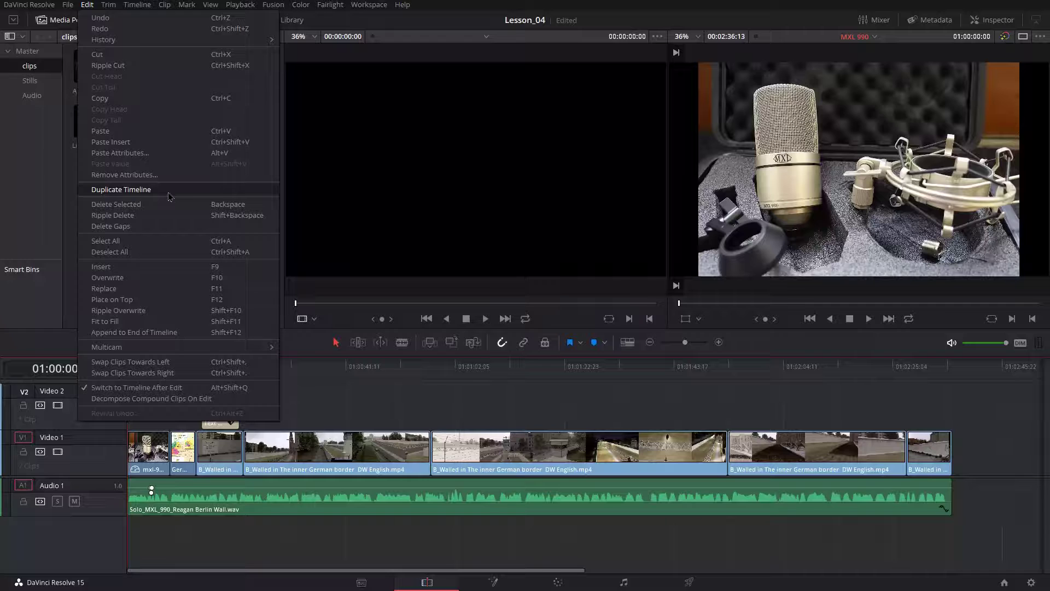
{"action": "left_click", "coordinate": [498, 196]}
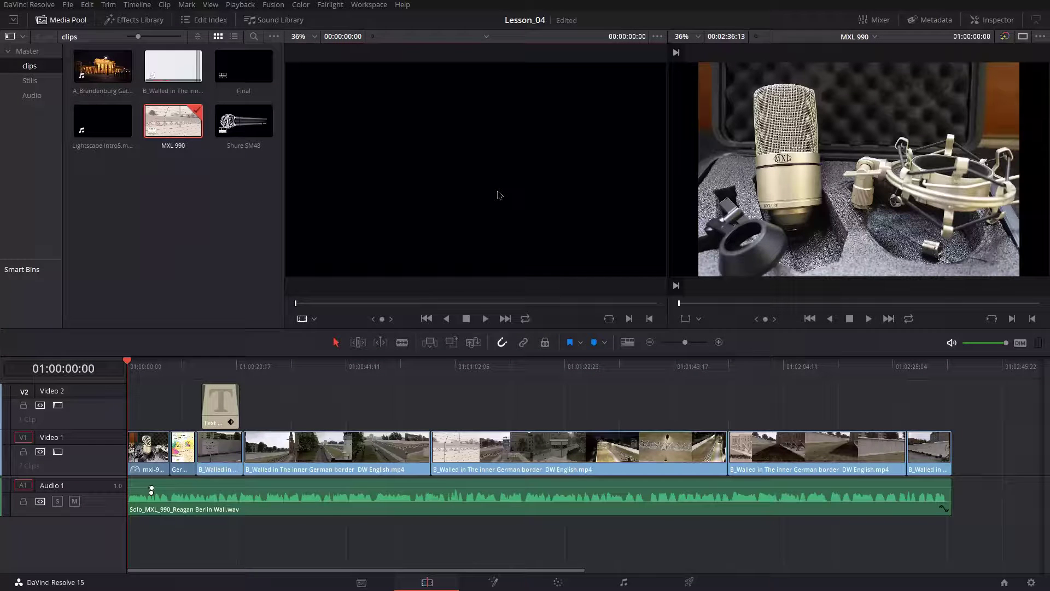
Set up the MXL 990 timeline for delivery with the 1080MP4 render preset and a frame rate of 24.
{"action": "left_click", "coordinate": [689, 583]}
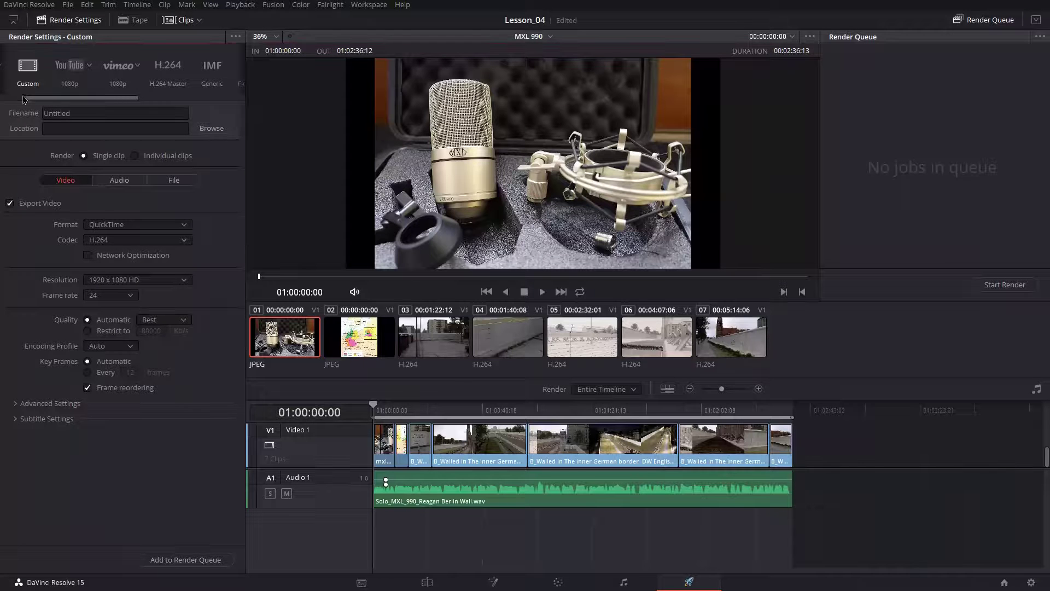
{"action": "scroll", "coordinate": [57, 99], "scroll_direction": "left", "scroll_amount": 3}
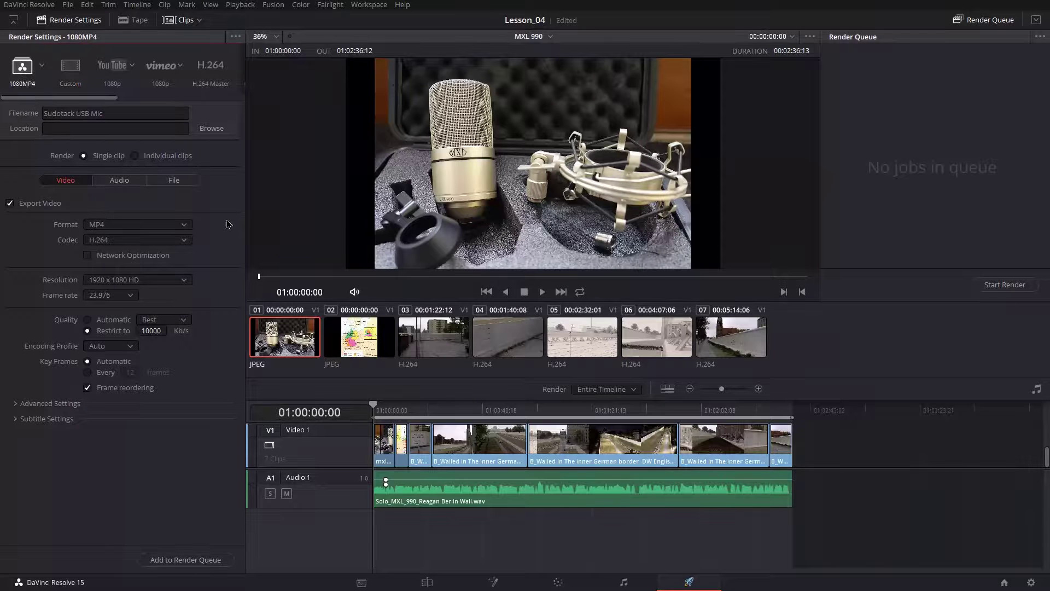
{"action": "left_click", "coordinate": [124, 296]}
{"action": "left_click", "coordinate": [104, 323]}
Check the render's audio settings and set the output file's custom name to "Mic Test".
{"action": "left_click", "coordinate": [123, 181]}
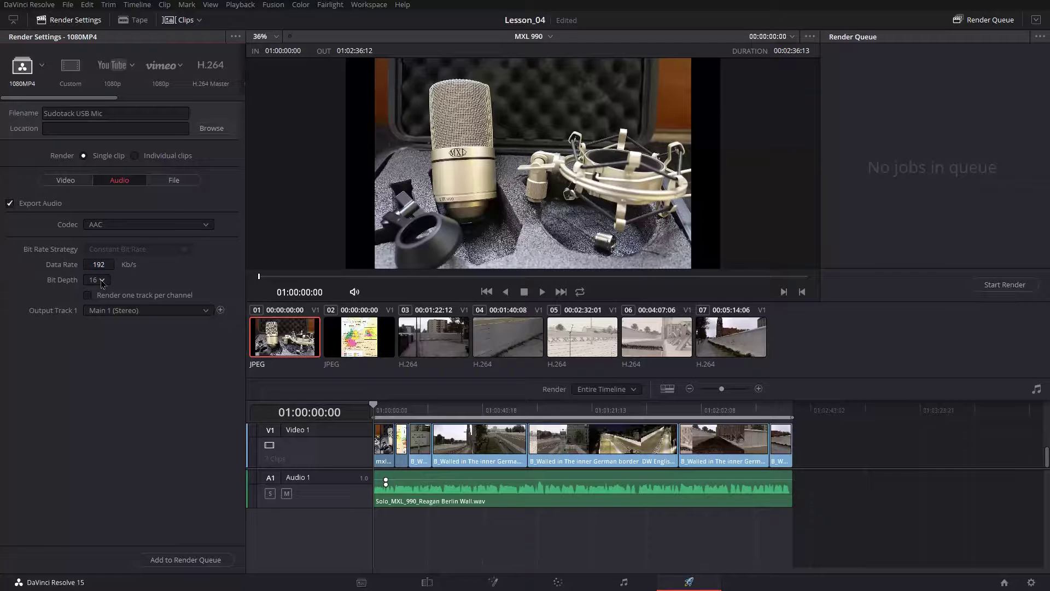
{"action": "left_click", "coordinate": [162, 184]}
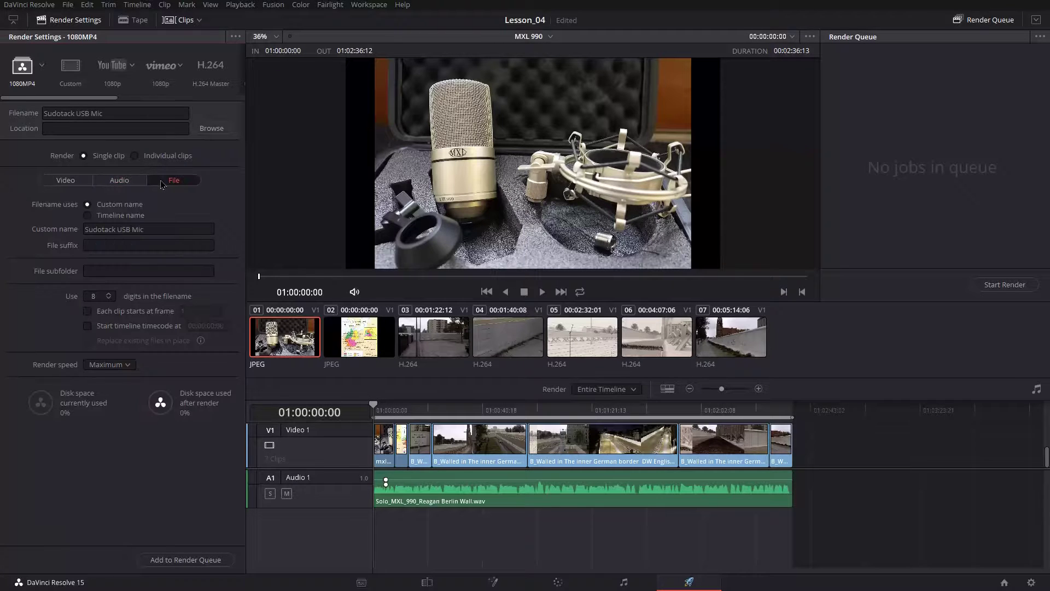
{"action": "left_click_drag", "start_coordinate": [153, 229], "coordinate": [23, 222]}
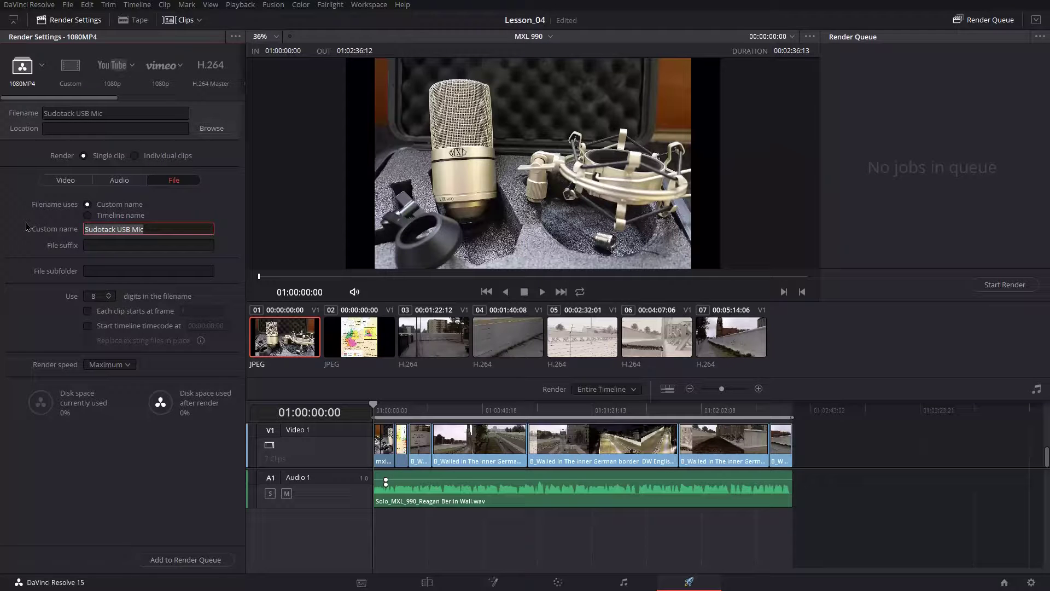
{"action": "type", "text": "Mic Test"}
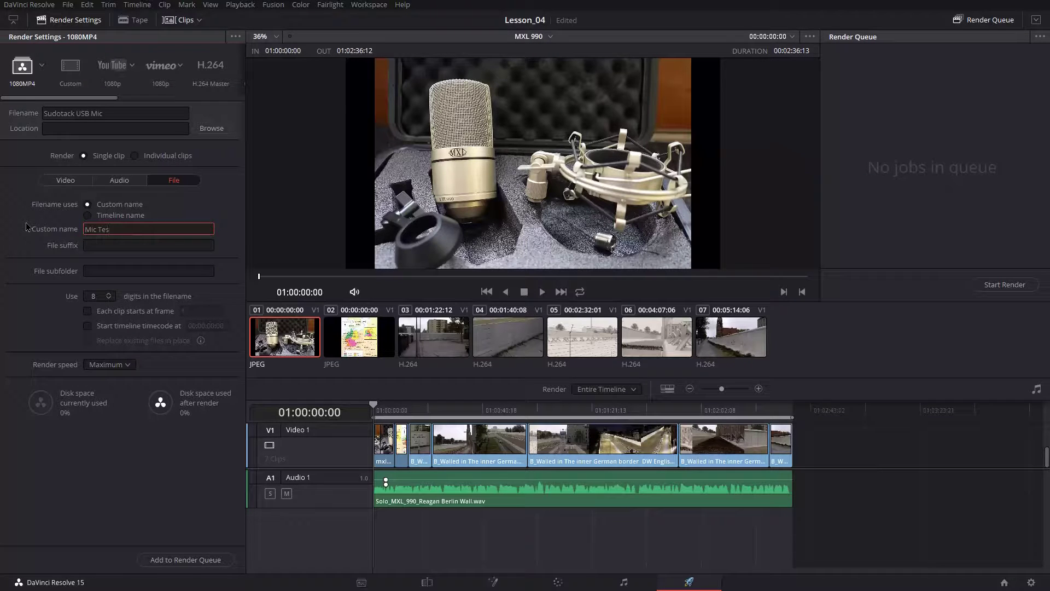
Choose the Desktop as the render location for Mic Test.mp4.
{"action": "left_click", "coordinate": [67, 183]}
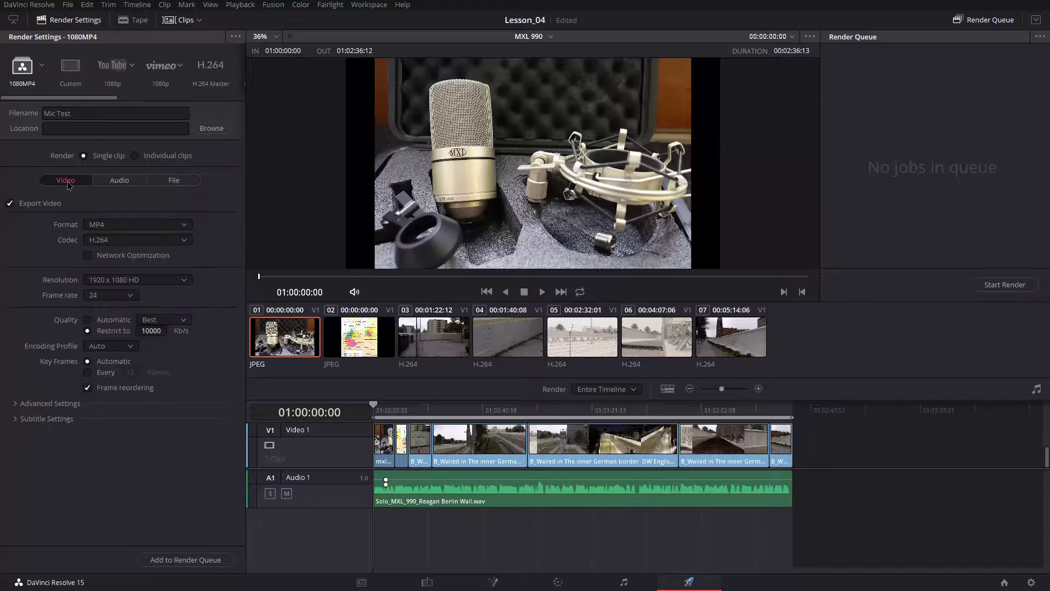
{"action": "left_click", "coordinate": [206, 130]}
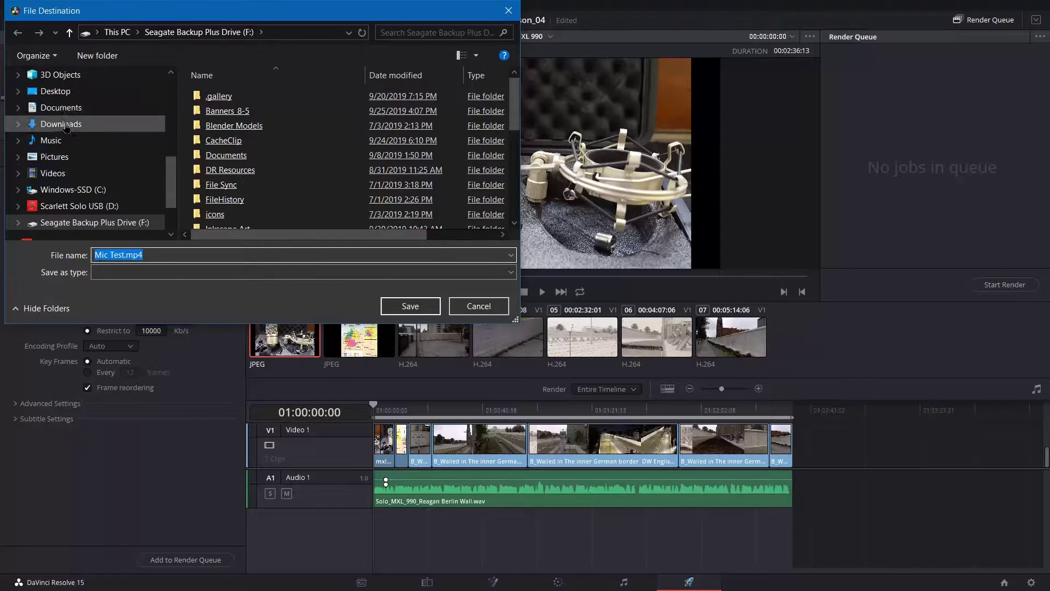
{"action": "left_click", "coordinate": [54, 91]}
{"action": "left_click", "coordinate": [420, 310]}
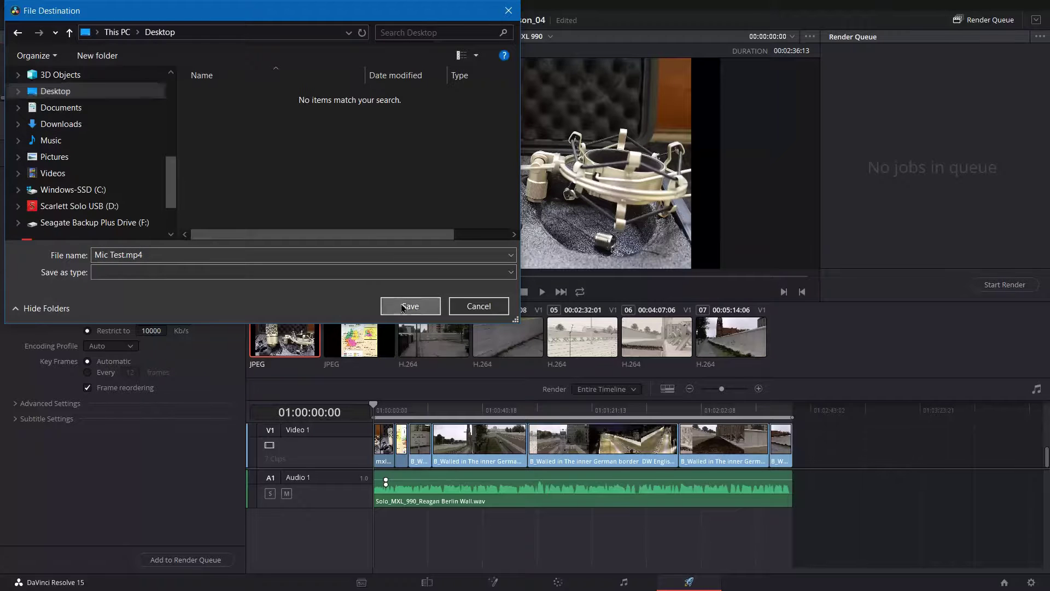